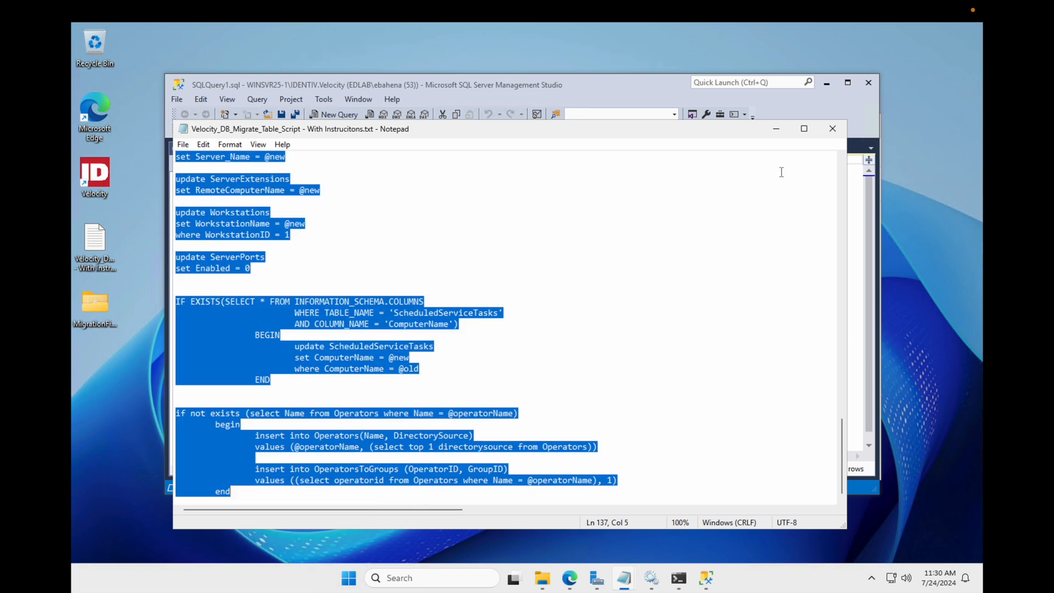
Step: Switch from Notepad to the empty query, paste the copied Velocity migration script, and highlight its block of set statements
{"action": "left_click", "coordinate": [776, 129]}
{"action": "left_click", "coordinate": [551, 235]}
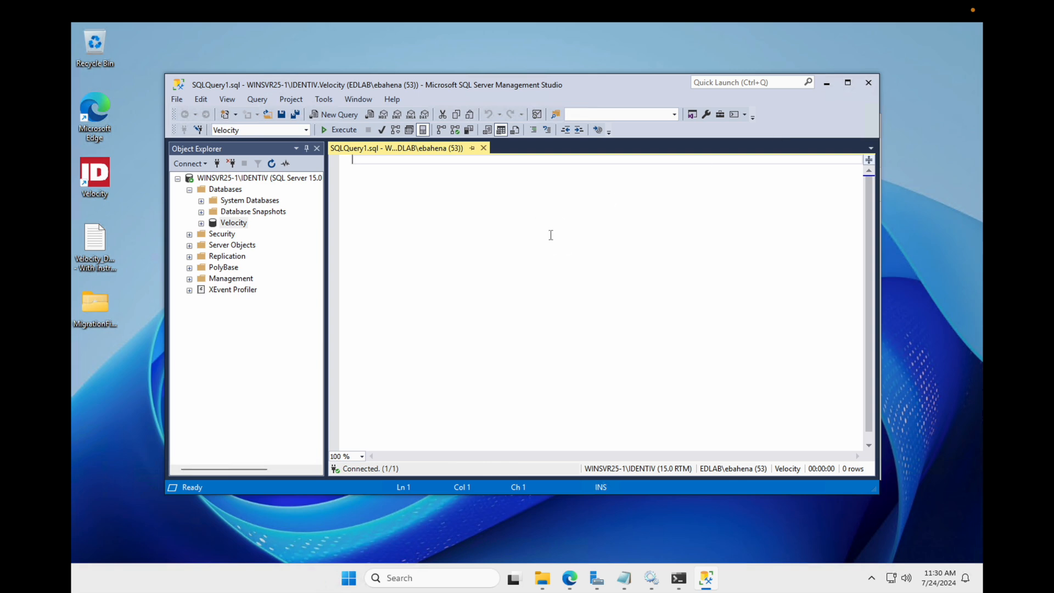
{"action": "key", "text": "ctrl+v"}
{"action": "scroll", "coordinate": [551, 235], "scroll_direction": "up", "scroll_amount": 20}
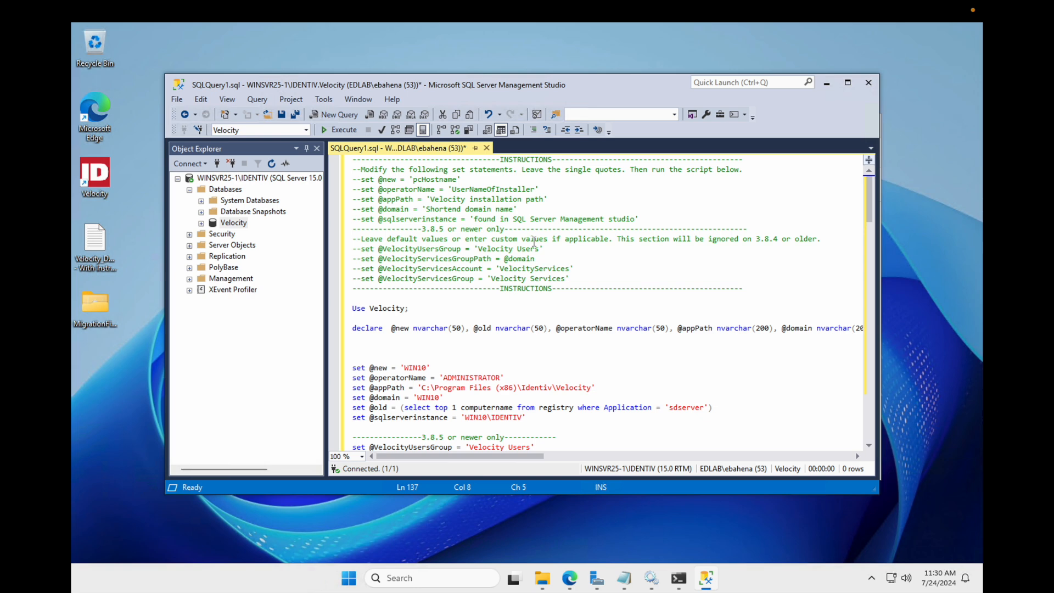
{"action": "scroll", "coordinate": [534, 241], "scroll_direction": "down", "scroll_amount": 1}
{"action": "scroll", "coordinate": [523, 274], "scroll_direction": "down", "scroll_amount": 1}
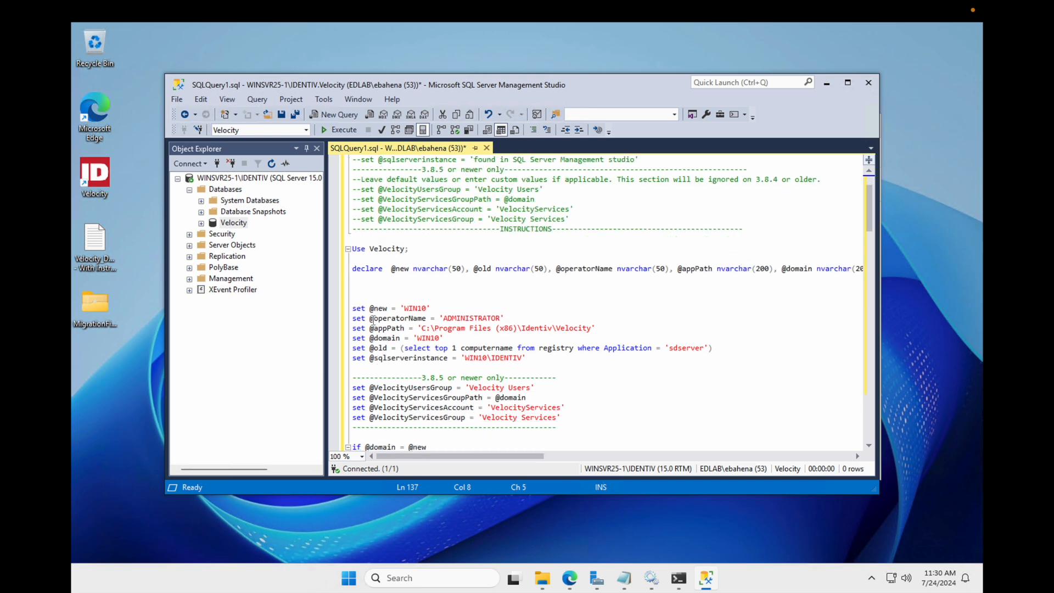
{"action": "left_click_drag", "start_coordinate": [354, 309], "coordinate": [589, 425]}
{"action": "scroll", "coordinate": [589, 425], "scroll_direction": "down", "scroll_amount": 1}
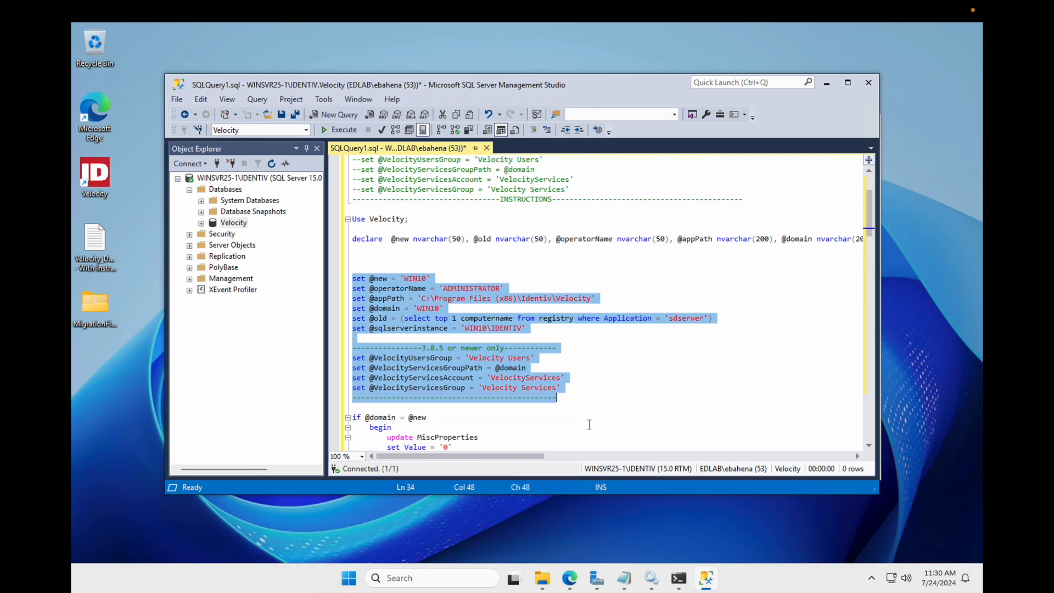
Step: Switch to Command Prompt and run hostname and whoami to look up the computer name and logged-on account
{"action": "left_click", "coordinate": [678, 577]}
{"action": "type", "text": "hostname"}
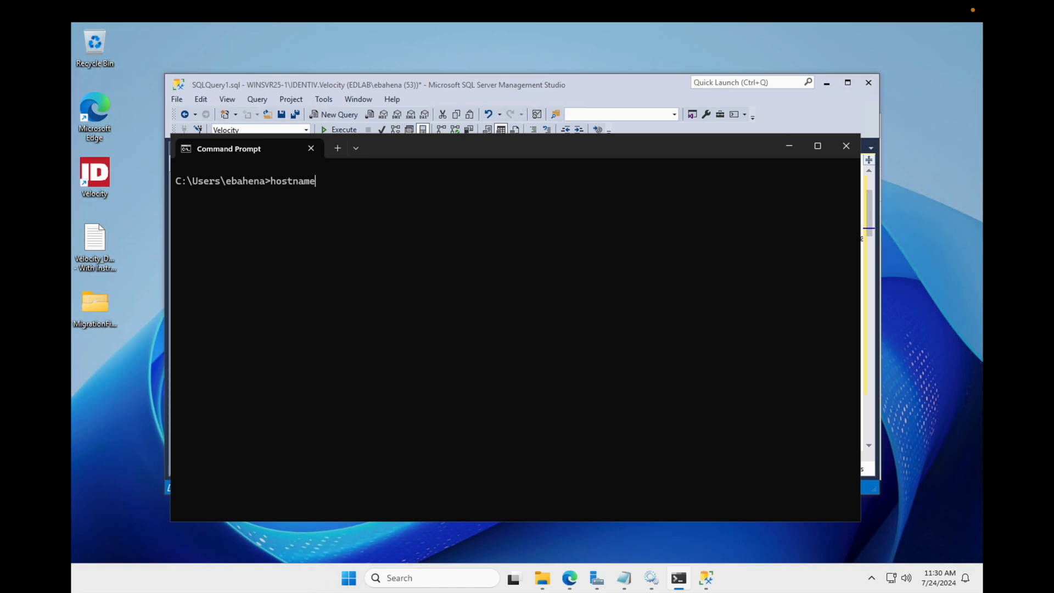
{"action": "key", "text": "Return"}
{"action": "type", "text": "whoami"}
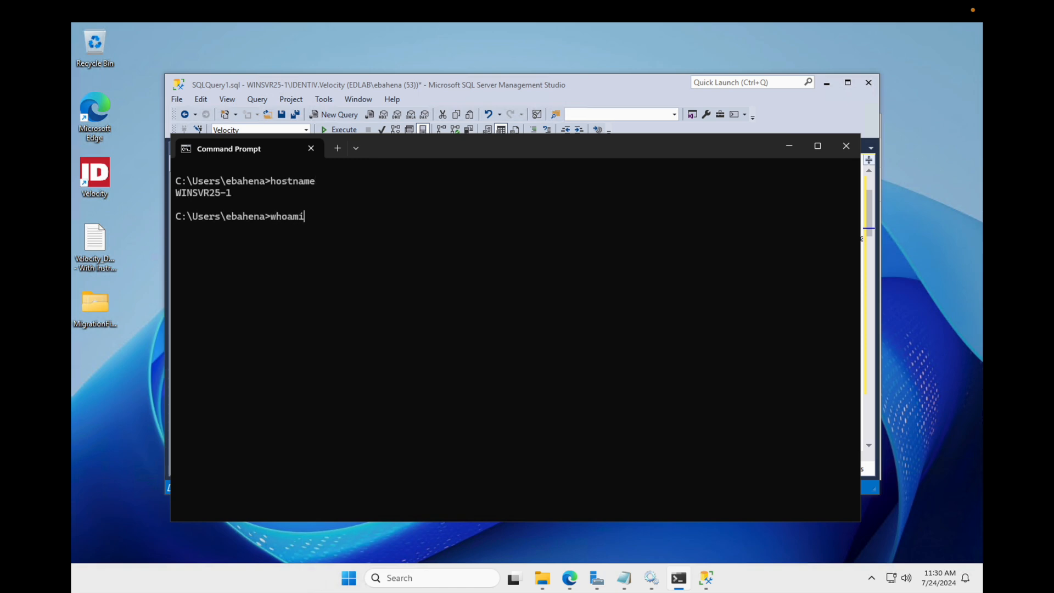
{"action": "key", "text": "Return"}
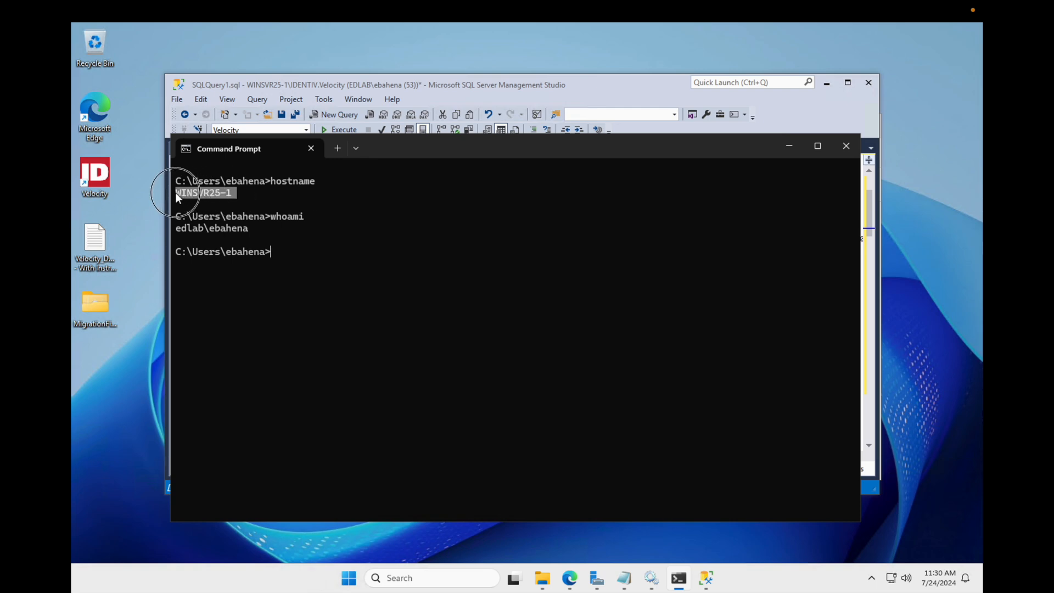
{"action": "key", "text": "ctrl+c"}
{"action": "key", "text": "ctrl+c"}
{"action": "left_click", "coordinate": [407, 88]}
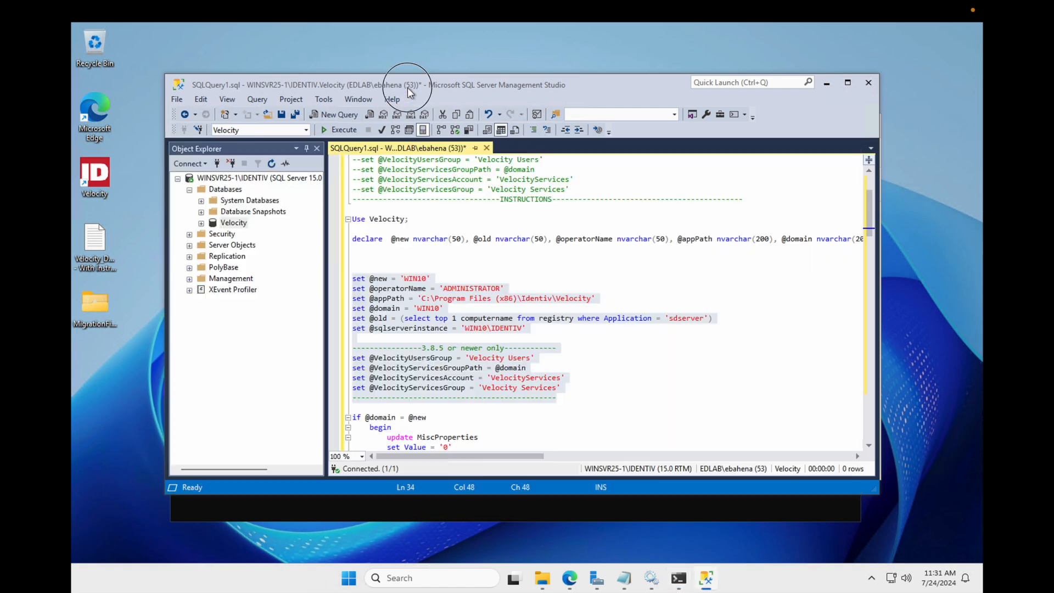
{"action": "left_click", "coordinate": [428, 290]}
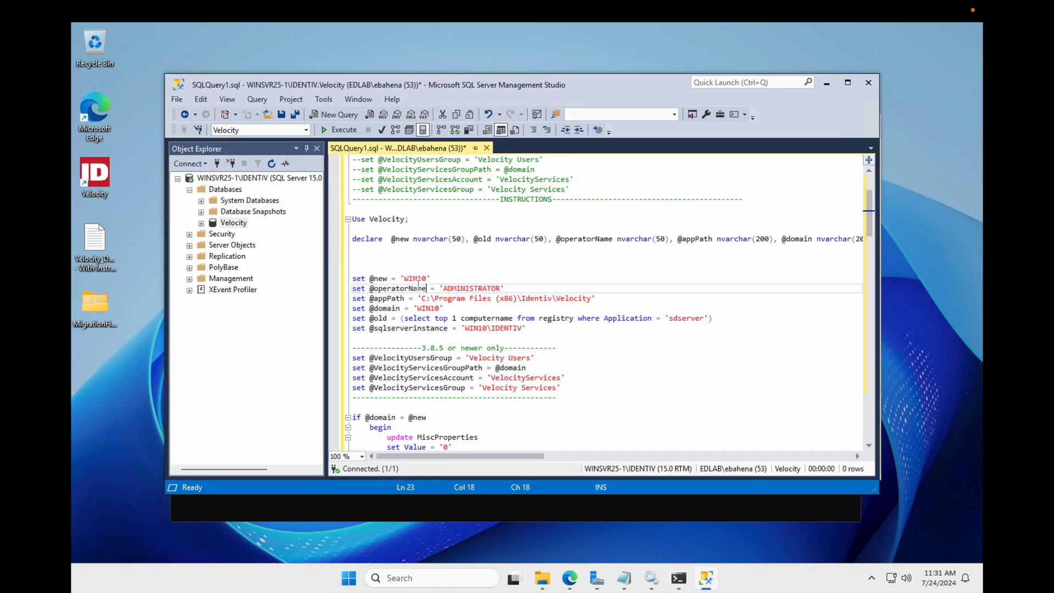
{"action": "left_click", "coordinate": [404, 278]}
{"action": "left_click_drag", "start_coordinate": [405, 279], "coordinate": [427, 278]}
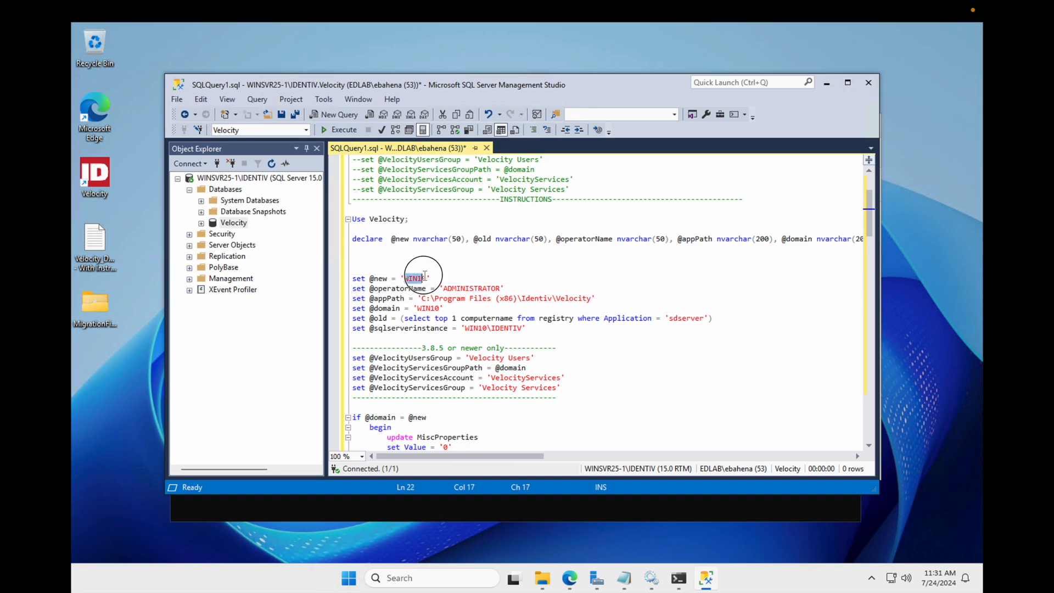
{"action": "key", "text": "ctrl+v"}
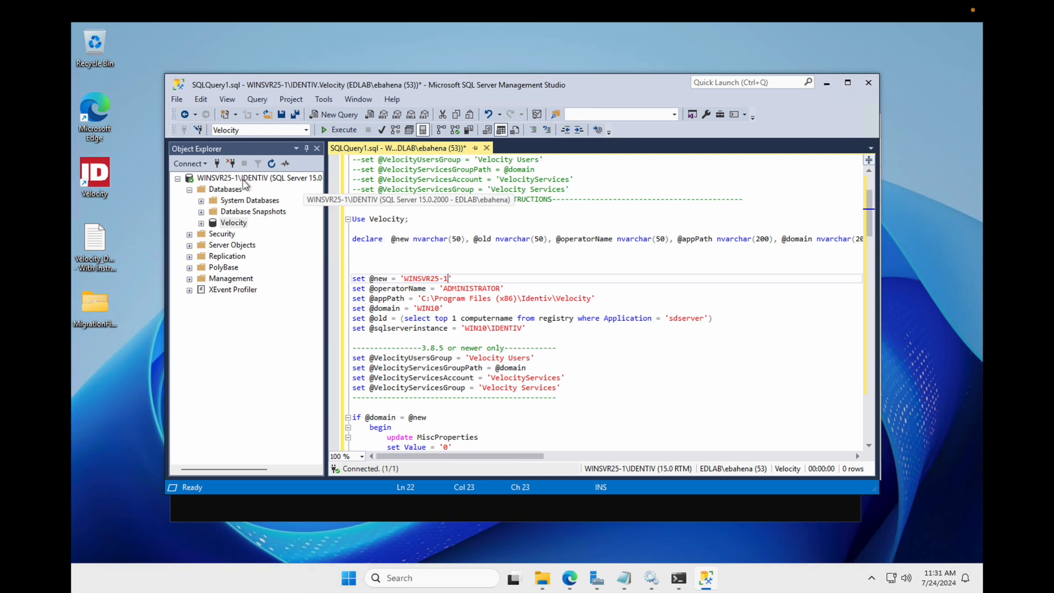
{"action": "left_click", "coordinate": [483, 330]}
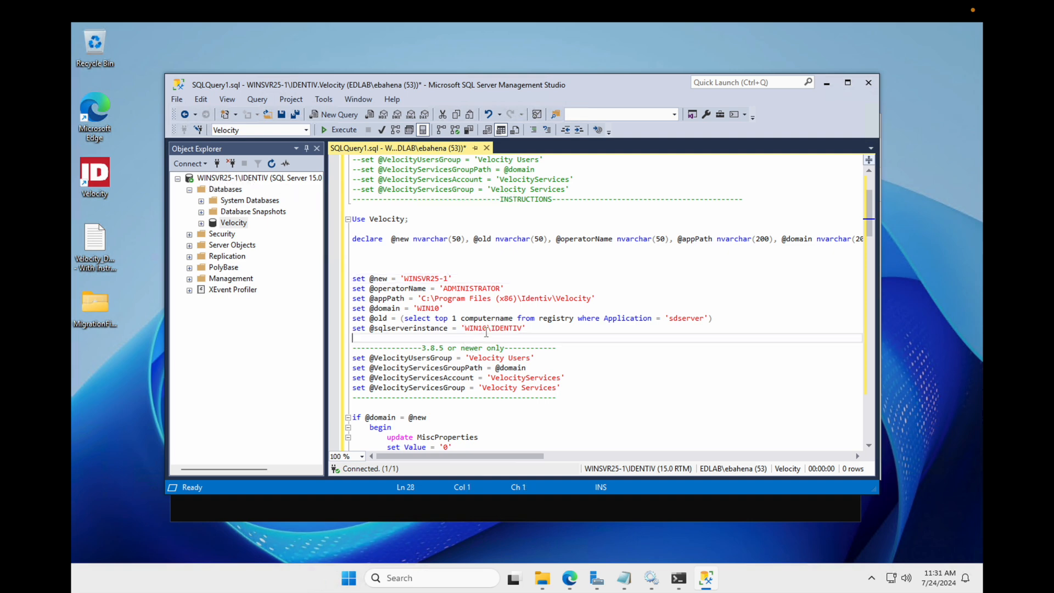
{"action": "left_click_drag", "start_coordinate": [487, 328], "coordinate": [465, 329]}
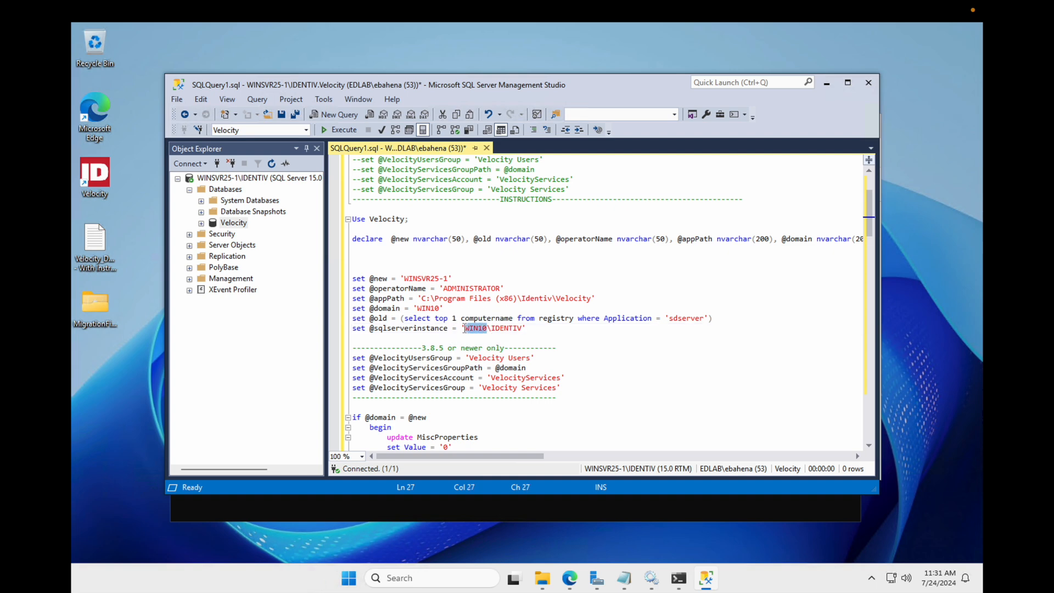
{"action": "key", "text": "ctrl+v"}
{"action": "left_click", "coordinate": [404, 289]}
{"action": "left_click", "coordinate": [353, 288]}
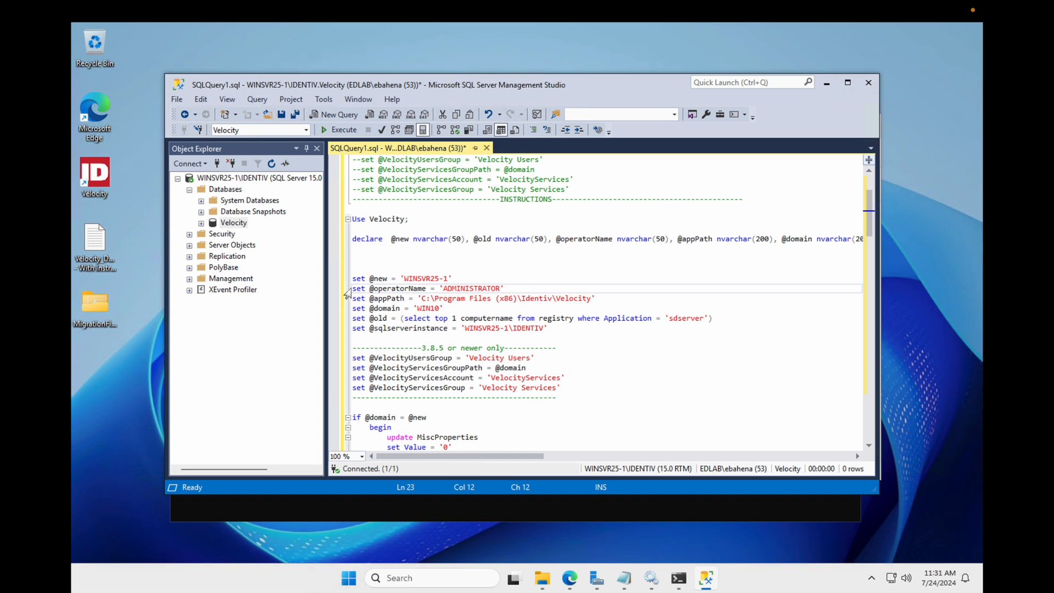
{"action": "left_click_drag", "start_coordinate": [445, 288], "coordinate": [501, 288]}
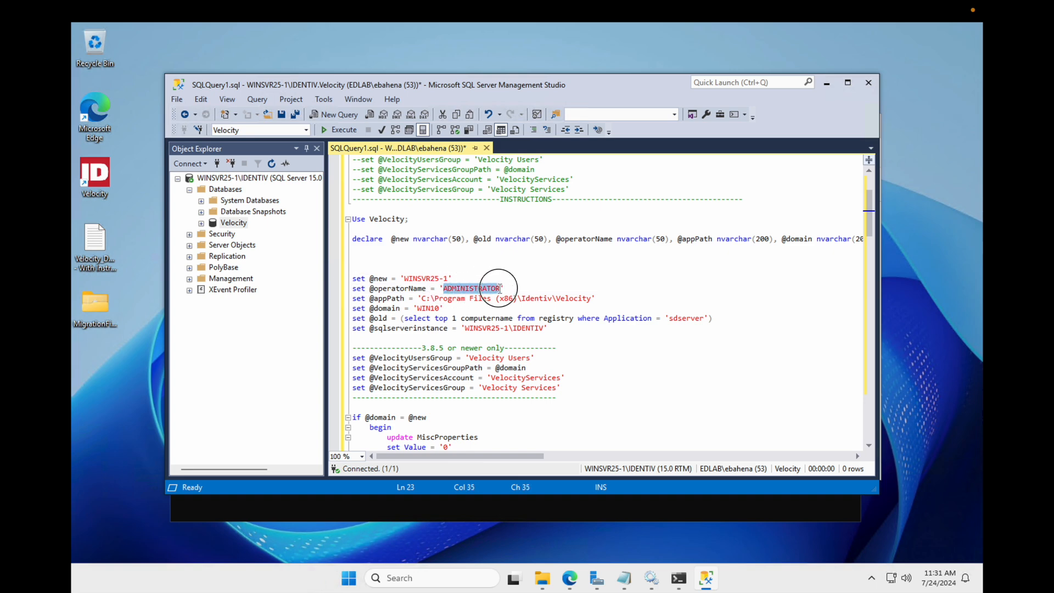
{"action": "left_click", "coordinate": [678, 577]}
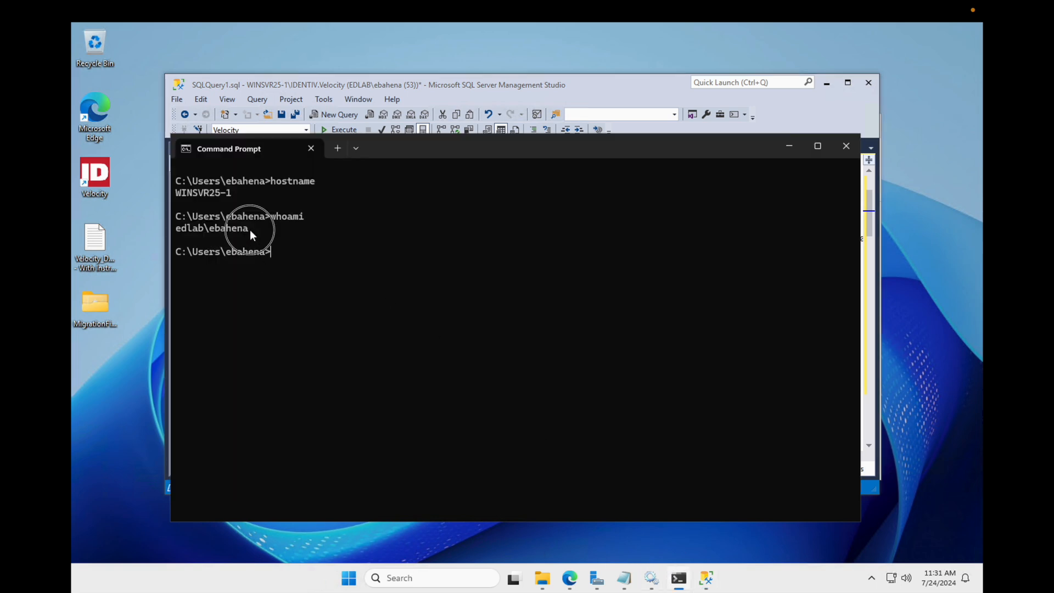
{"action": "left_click", "coordinate": [480, 93]}
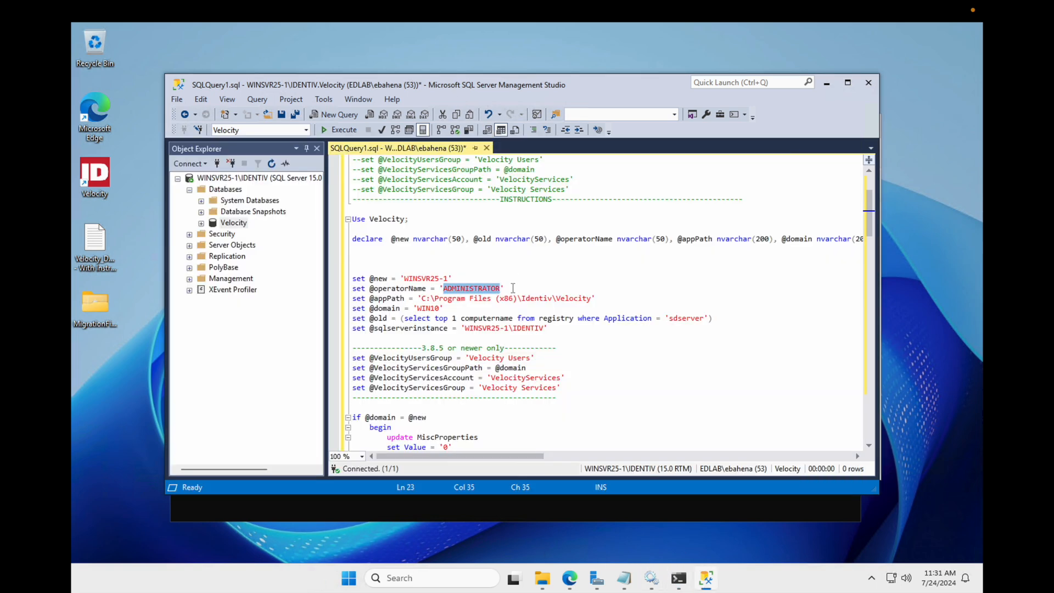
{"action": "type", "text": "EBAHE"}
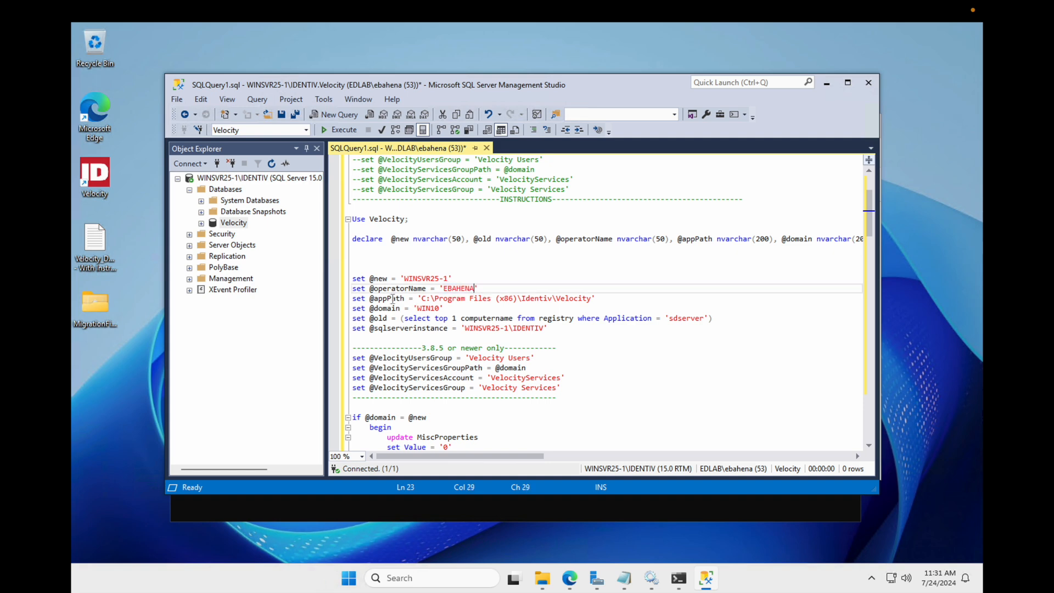
{"action": "left_click", "coordinate": [360, 300]}
{"action": "left_click", "coordinate": [425, 300]}
{"action": "left_click_drag", "start_coordinate": [422, 300], "coordinate": [592, 305]}
{"action": "left_click", "coordinate": [542, 578]}
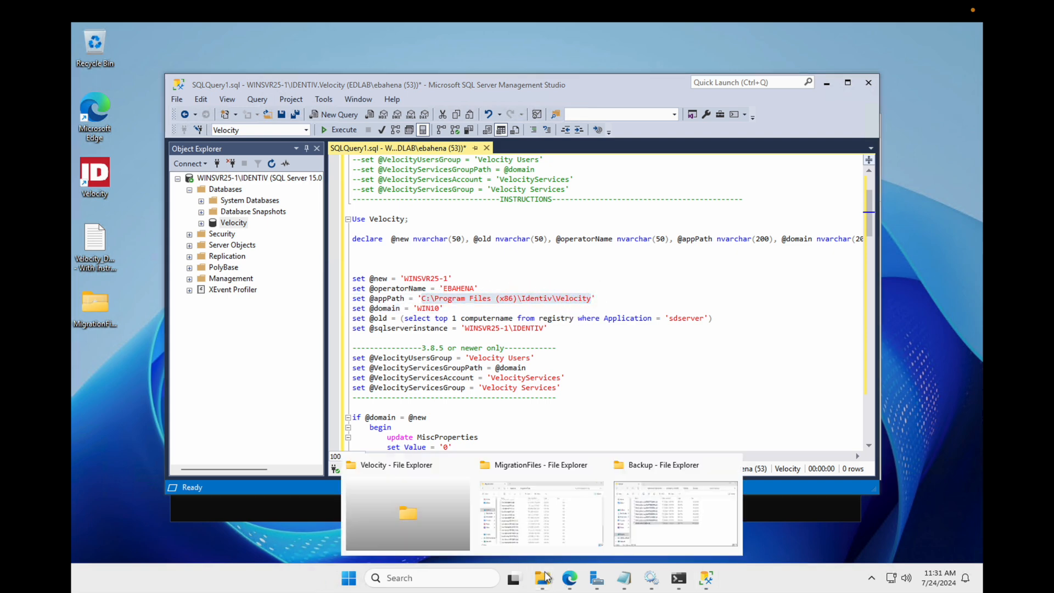
{"action": "left_click", "coordinate": [666, 495]}
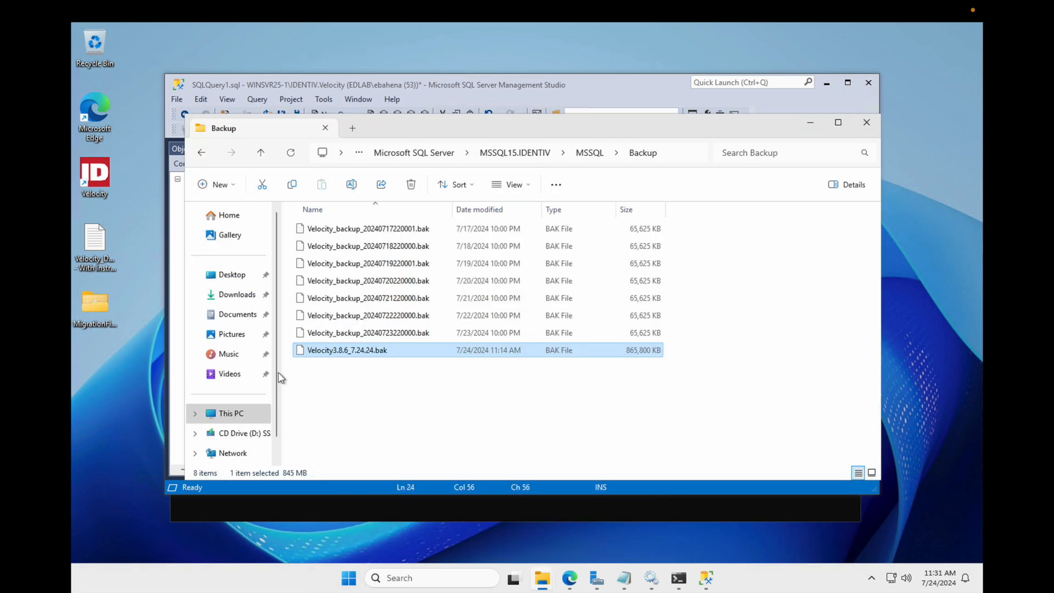
{"action": "left_click", "coordinate": [241, 410]}
{"action": "double_click", "coordinate": [360, 242]}
{"action": "left_click", "coordinate": [345, 299]}
{"action": "double_click", "coordinate": [346, 298]}
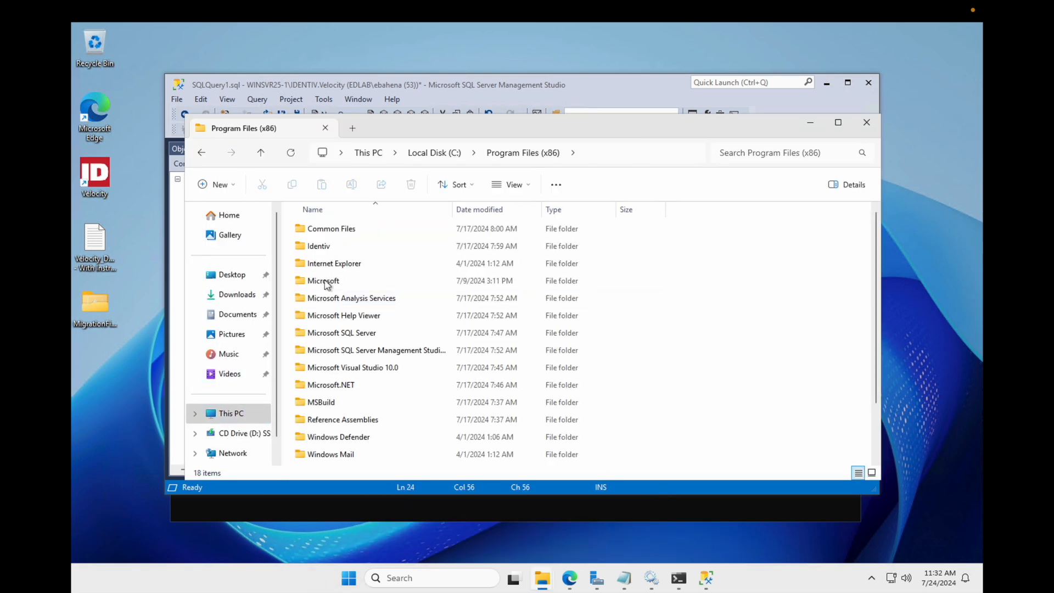
{"action": "double_click", "coordinate": [338, 246]}
{"action": "double_click", "coordinate": [344, 230]}
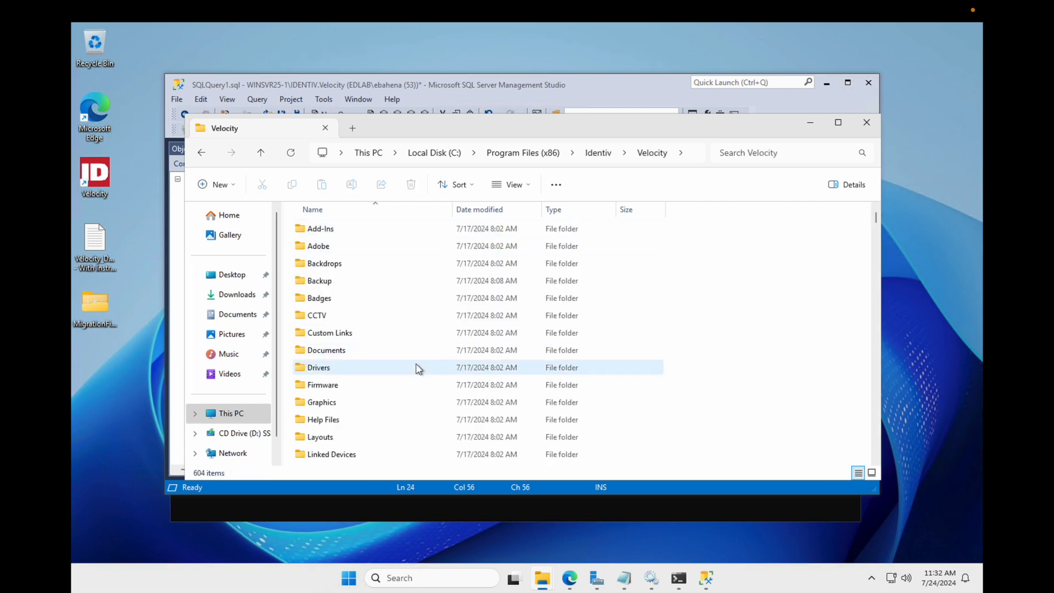
{"action": "scroll", "coordinate": [418, 368], "scroll_direction": "down", "scroll_amount": 6}
{"action": "scroll", "coordinate": [417, 368], "scroll_direction": "down", "scroll_amount": 2}
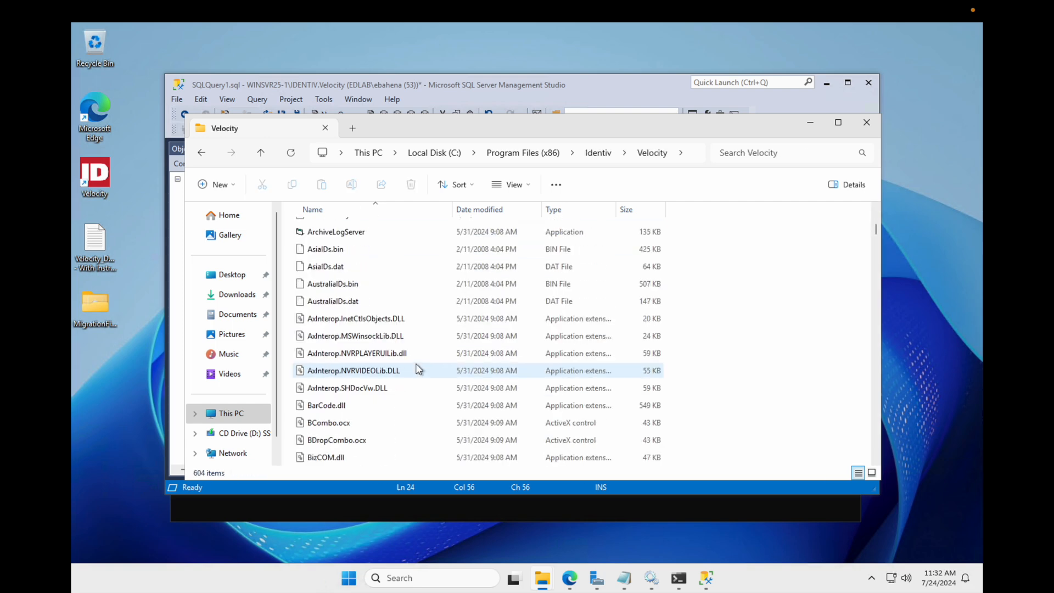
{"action": "left_click", "coordinate": [819, 125]}
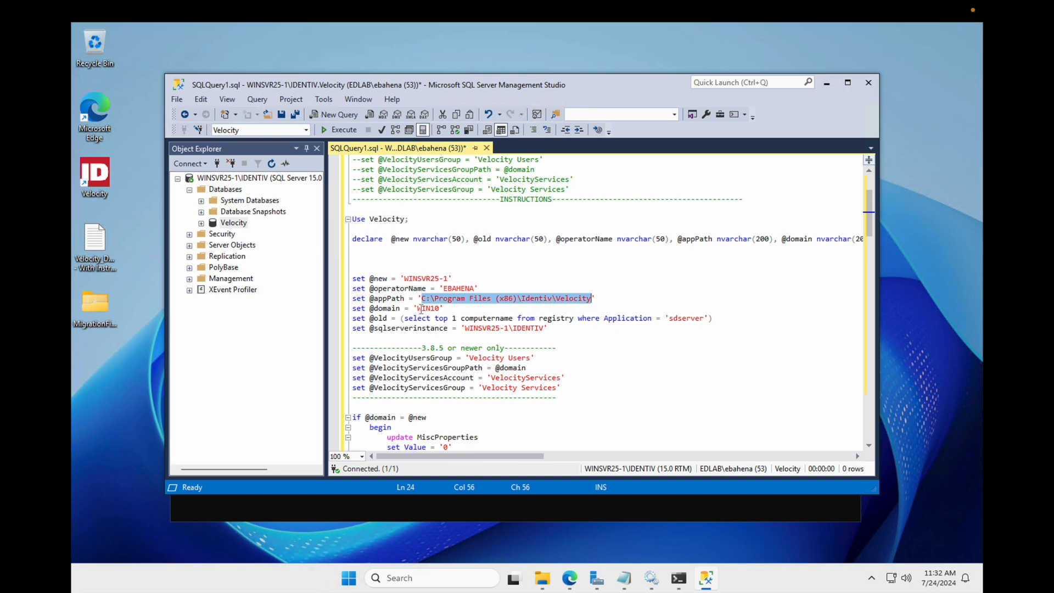
{"action": "left_click", "coordinate": [678, 577]}
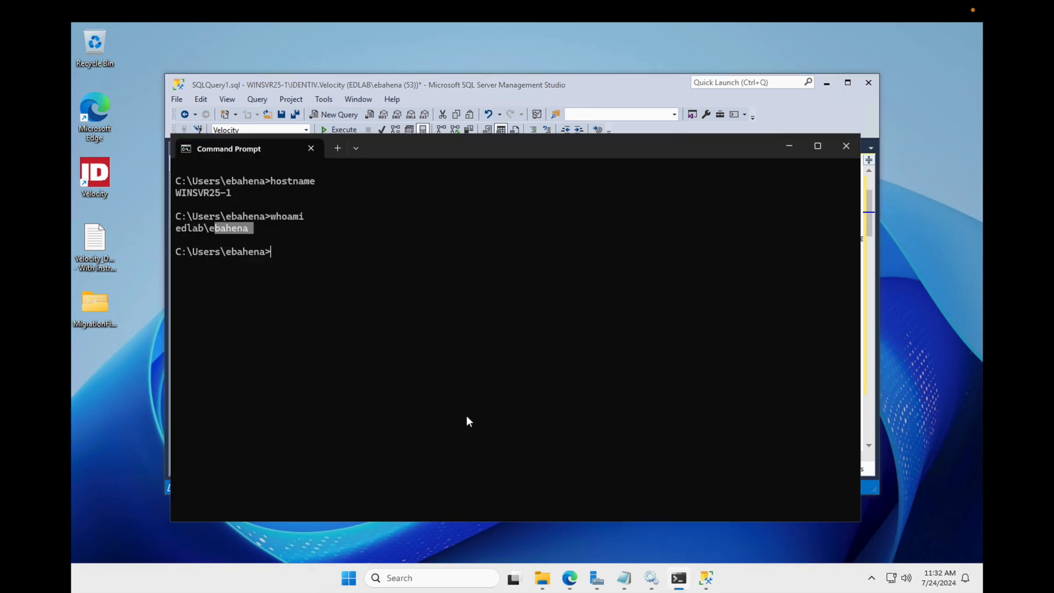
{"action": "left_click", "coordinate": [202, 231]}
{"action": "left_click", "coordinate": [427, 90]}
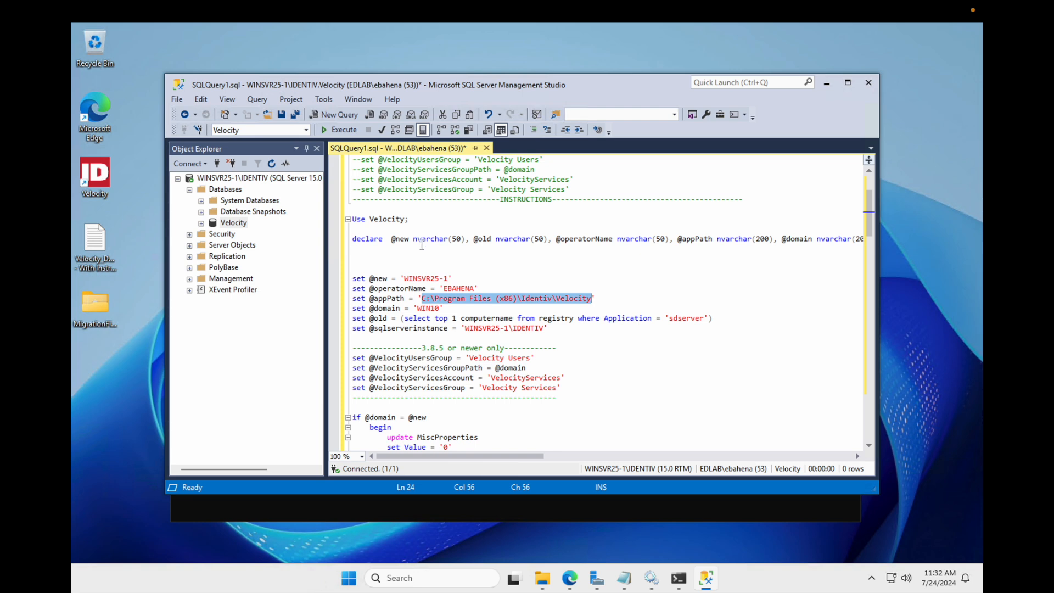
{"action": "left_click", "coordinate": [440, 309]}
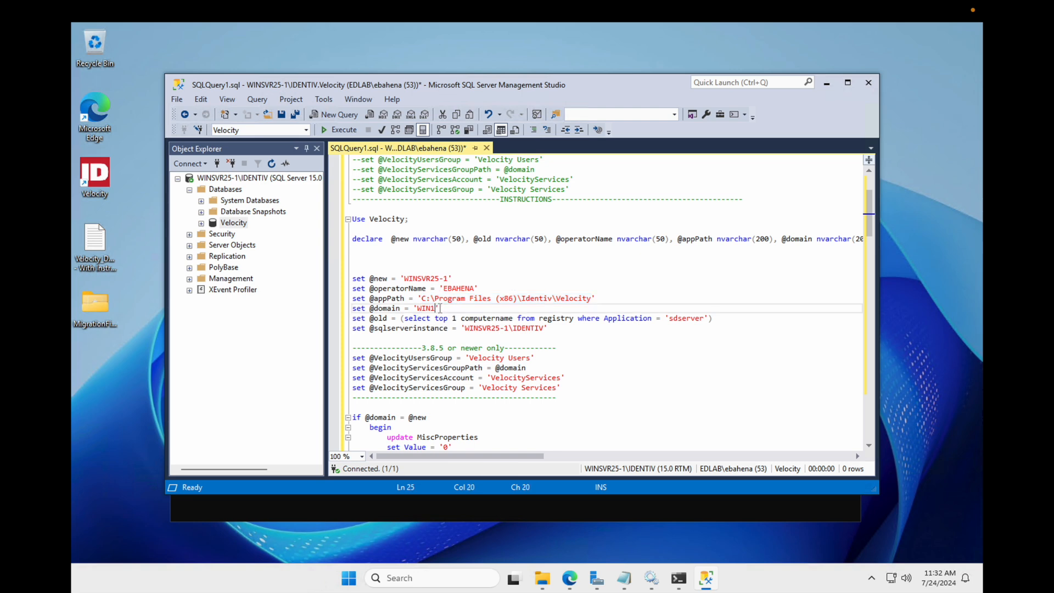
{"action": "type", "text": "edlab"}
{"action": "left_click_drag", "start_coordinate": [369, 357], "coordinate": [537, 358]}
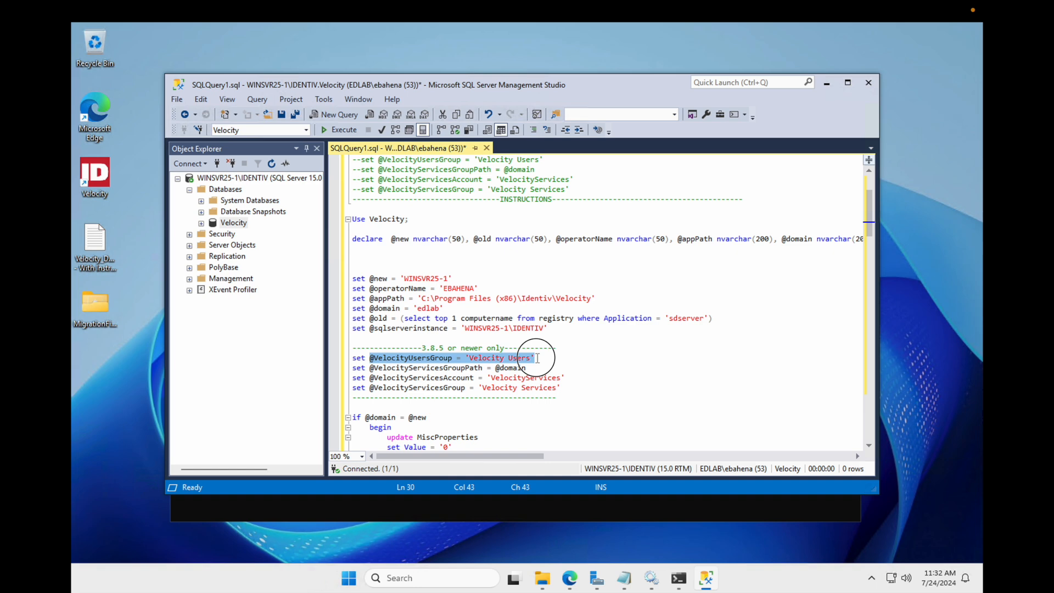
{"action": "left_click_drag", "start_coordinate": [392, 377], "coordinate": [562, 378]}
{"action": "left_click_drag", "start_coordinate": [374, 387], "coordinate": [561, 389]}
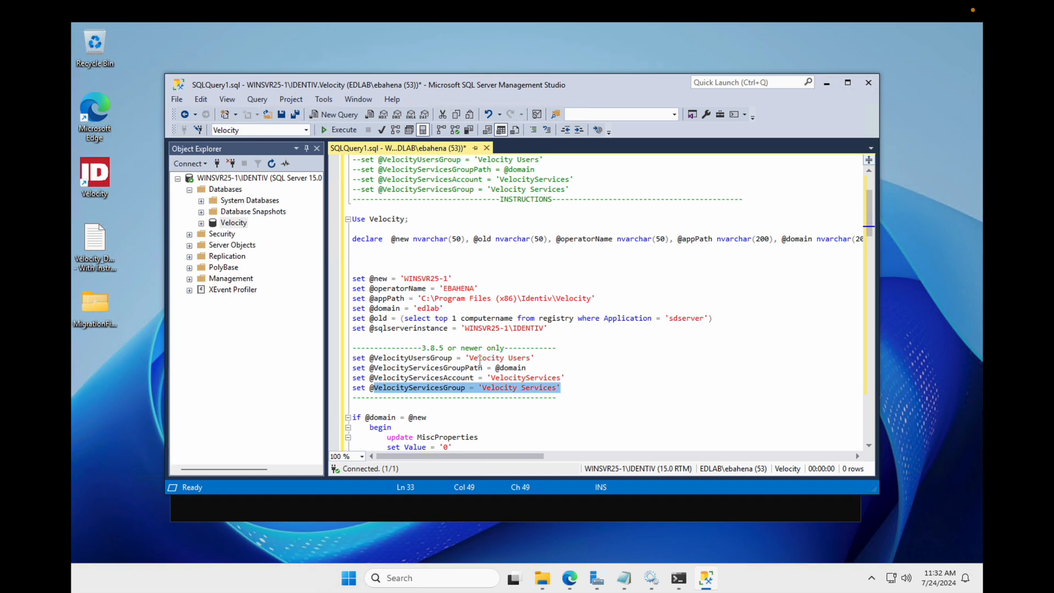
{"action": "left_click_drag", "start_coordinate": [471, 358], "coordinate": [532, 358]}
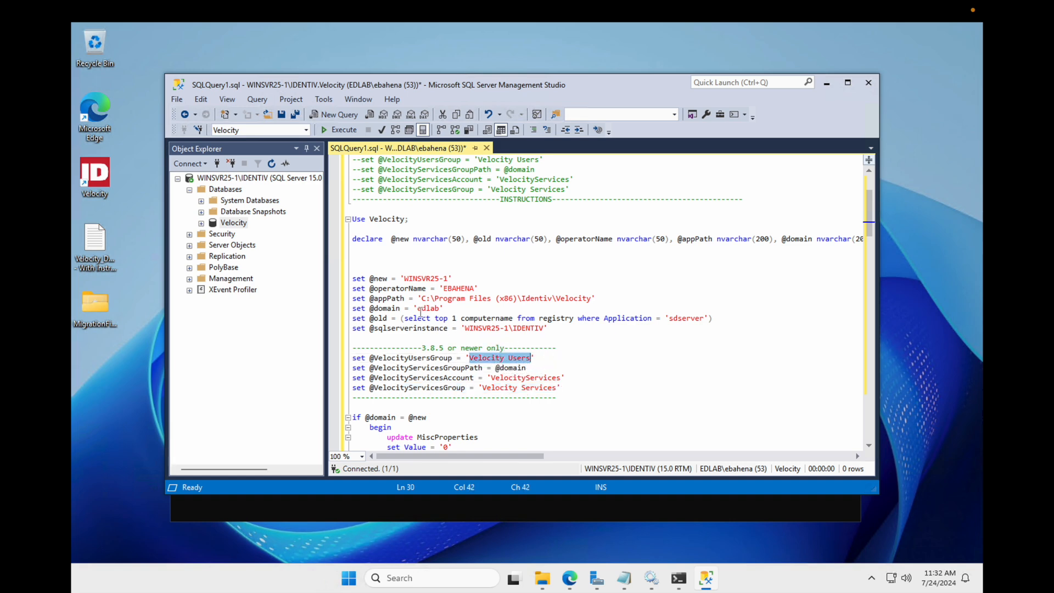
{"action": "left_click_drag", "start_coordinate": [419, 308], "coordinate": [437, 308]}
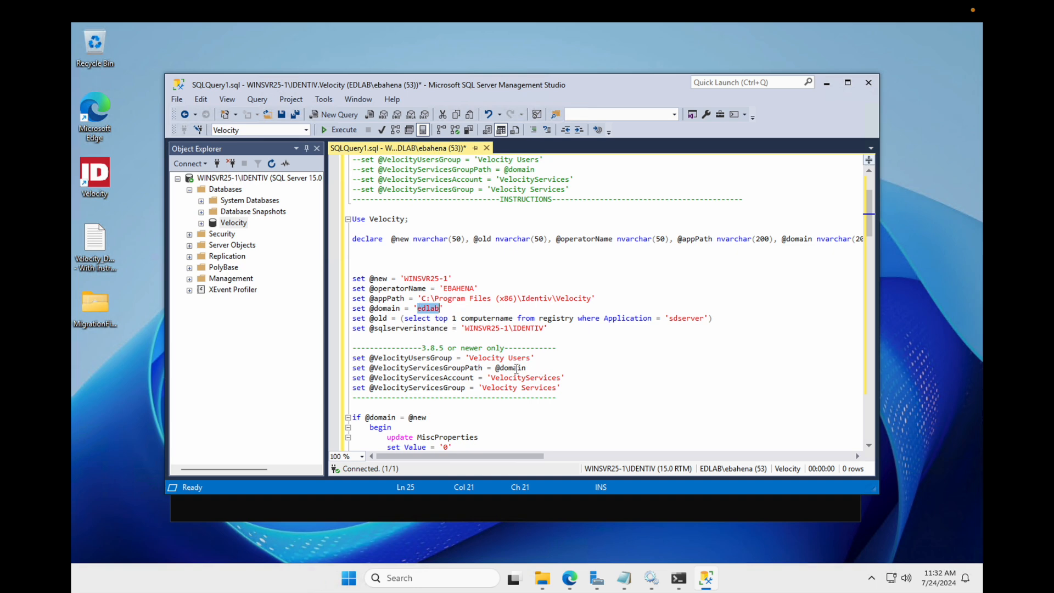
{"action": "left_click_drag", "start_coordinate": [379, 367], "coordinate": [495, 368]}
Step: Bring up Services, then open Computer Management and go to Groups under Local Users and Groups
{"action": "left_click", "coordinate": [651, 580]}
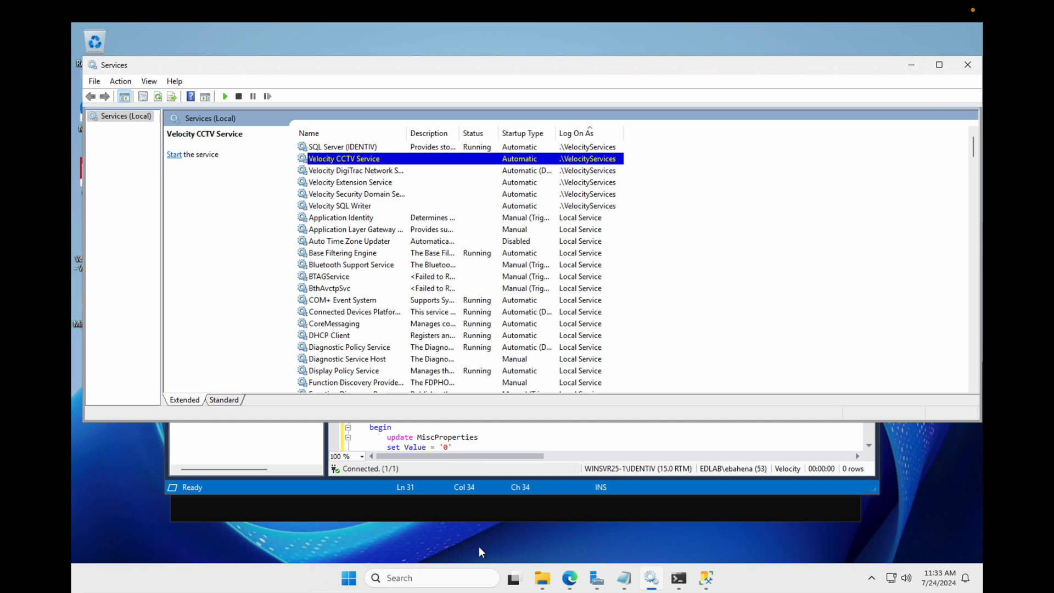
{"action": "right_click", "coordinate": [349, 577]}
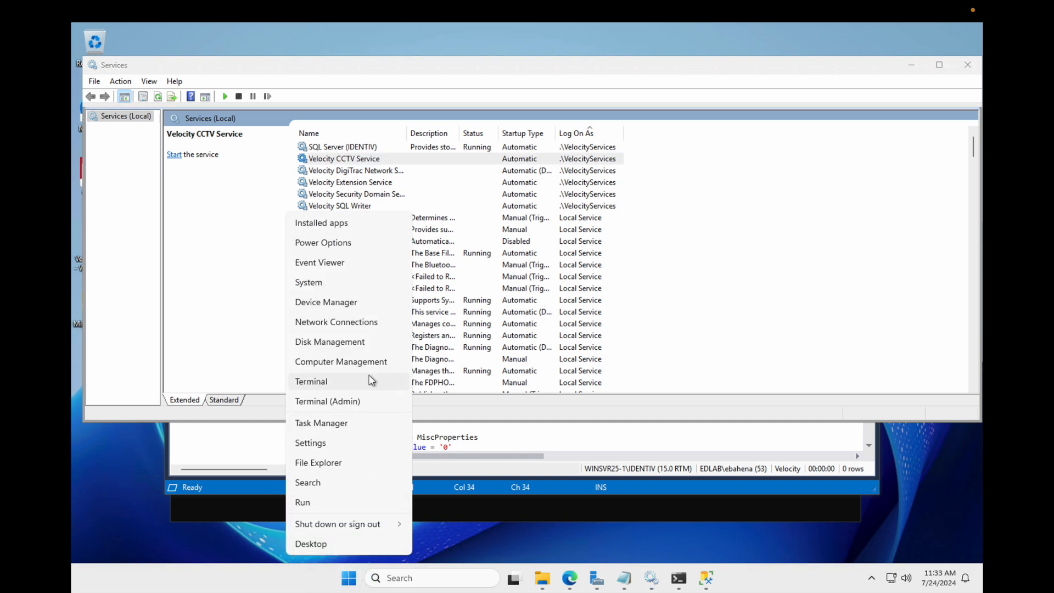
{"action": "left_click", "coordinate": [369, 367]}
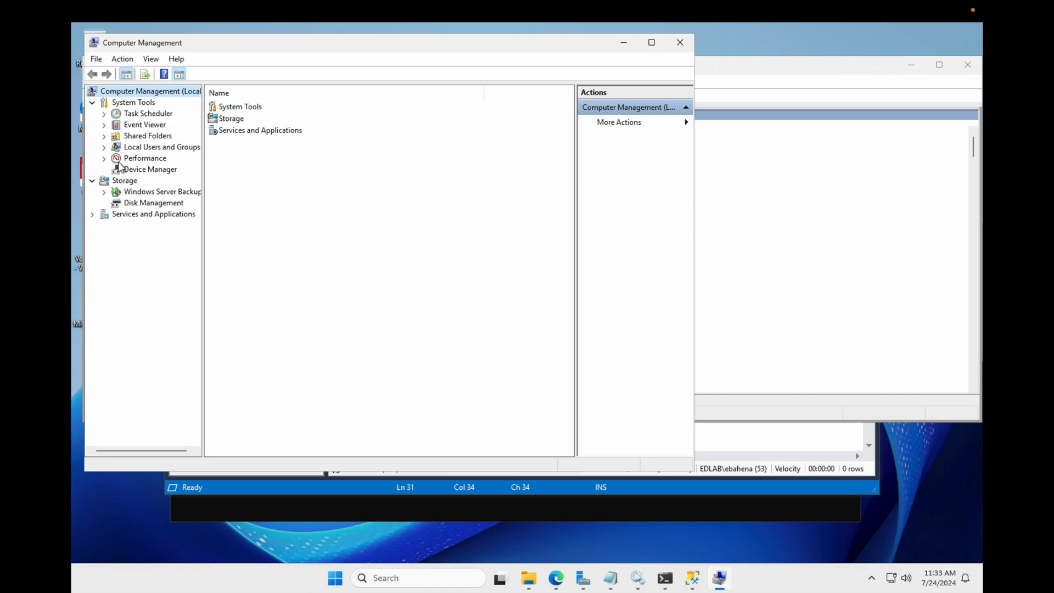
{"action": "left_click", "coordinate": [103, 147]}
{"action": "left_click", "coordinate": [130, 170]}
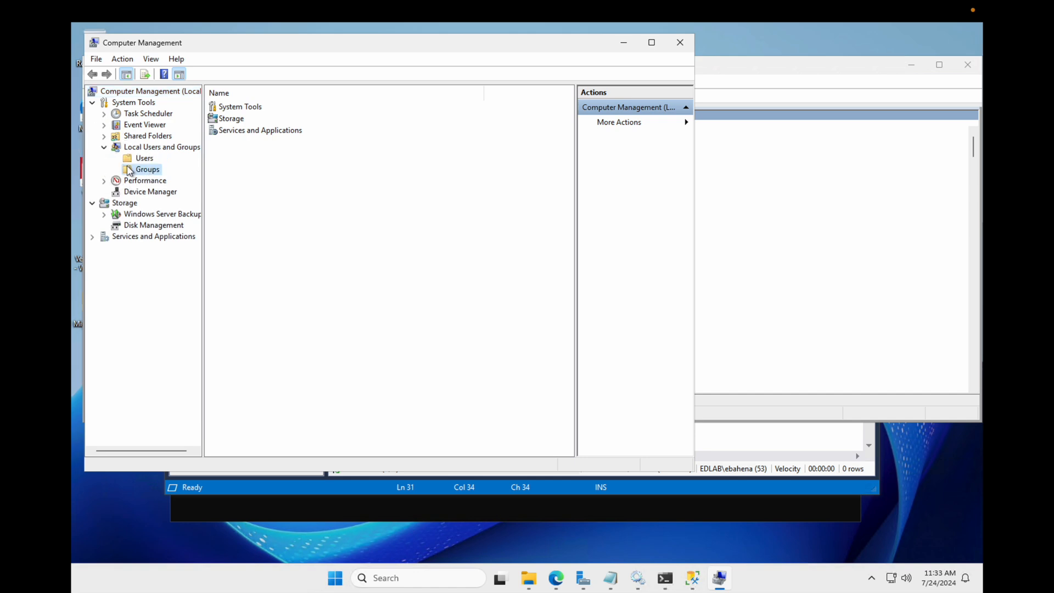
Step: Check that the Velocity Services group and the VelocityServices user exist locally, then close Computer Management and Services
{"action": "left_click", "coordinate": [242, 437]}
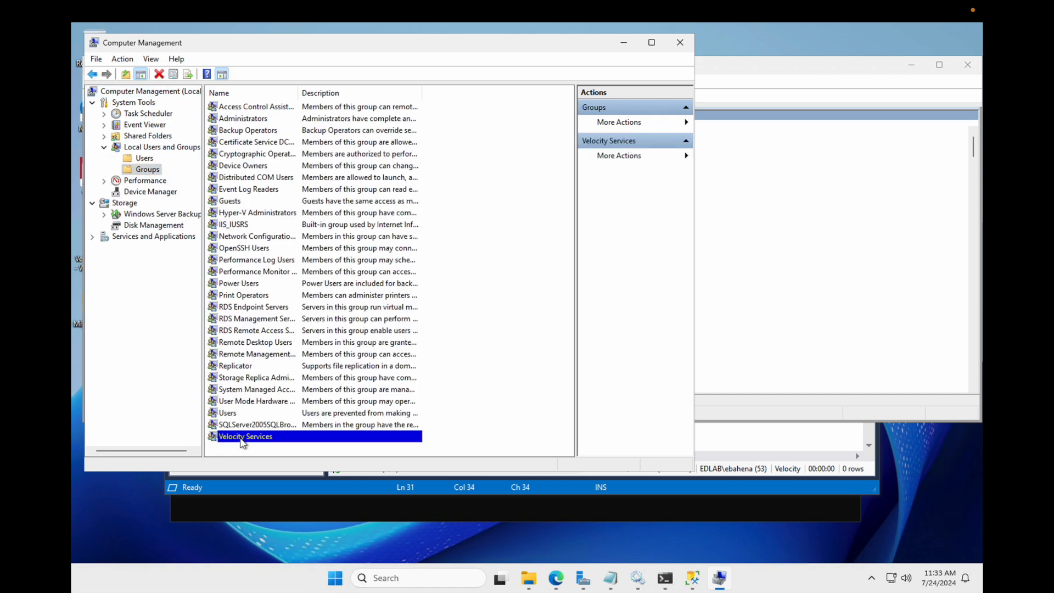
{"action": "left_click", "coordinate": [135, 162]}
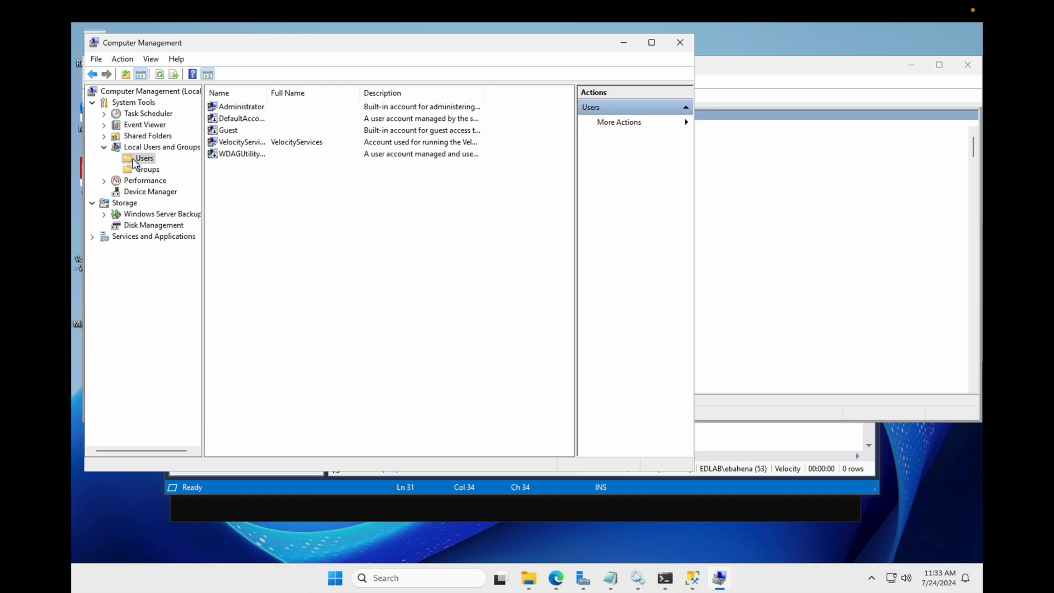
{"action": "left_click", "coordinate": [246, 144]}
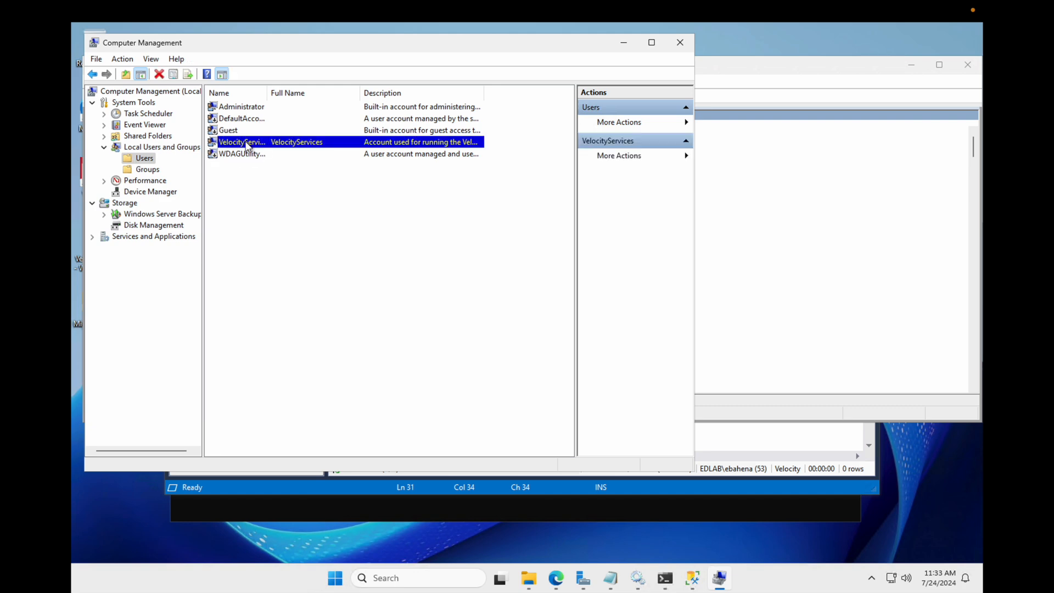
{"action": "double_click", "coordinate": [270, 97]}
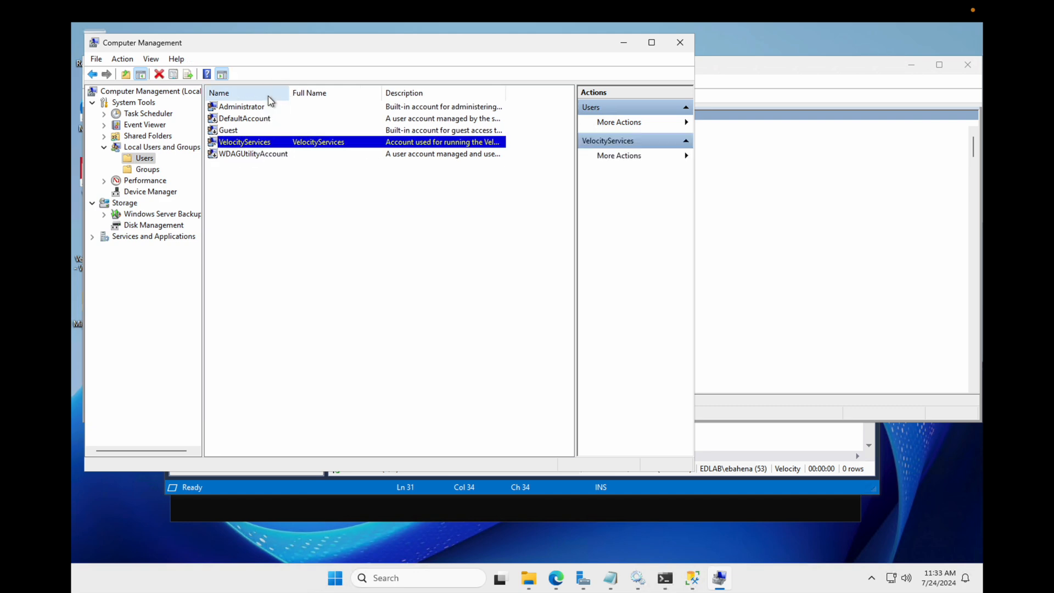
{"action": "left_click", "coordinate": [679, 48]}
{"action": "left_click", "coordinate": [968, 64]}
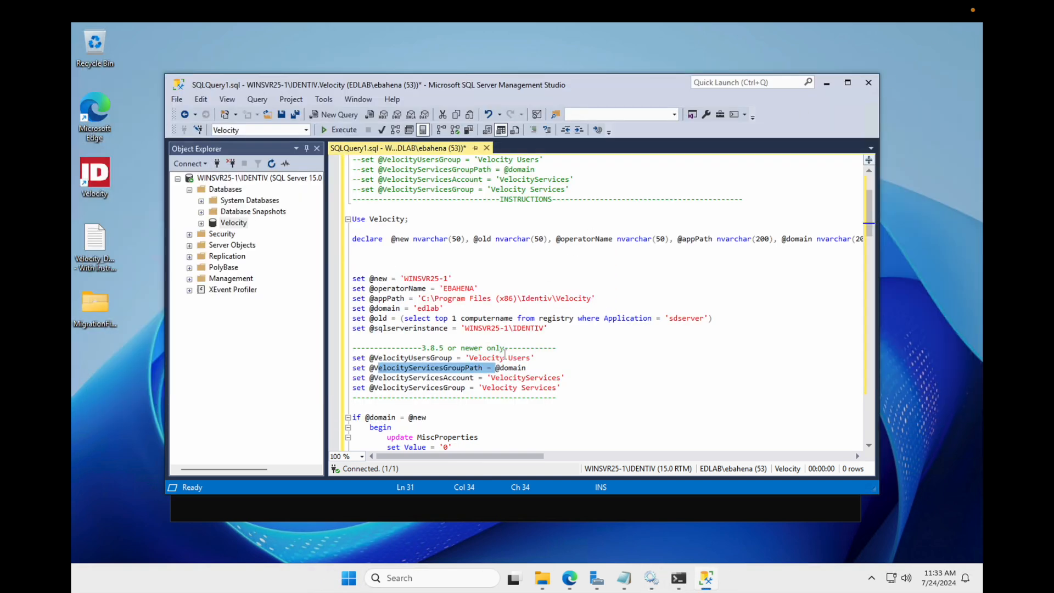
{"action": "left_click", "coordinate": [540, 367]}
{"action": "left_click", "coordinate": [455, 274]}
{"action": "left_click_drag", "start_coordinate": [456, 273], "coordinate": [403, 279]}
{"action": "key", "text": "ctrl+c"}
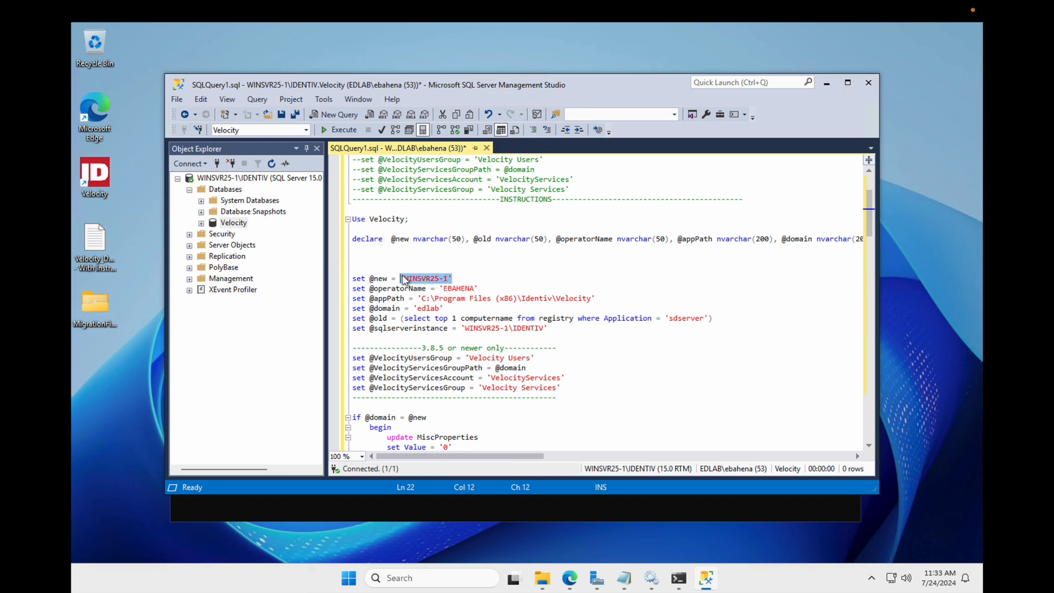
{"action": "left_click", "coordinate": [529, 364]}
{"action": "key", "text": "BackSpace"}
{"action": "key", "text": "BackSpace"}
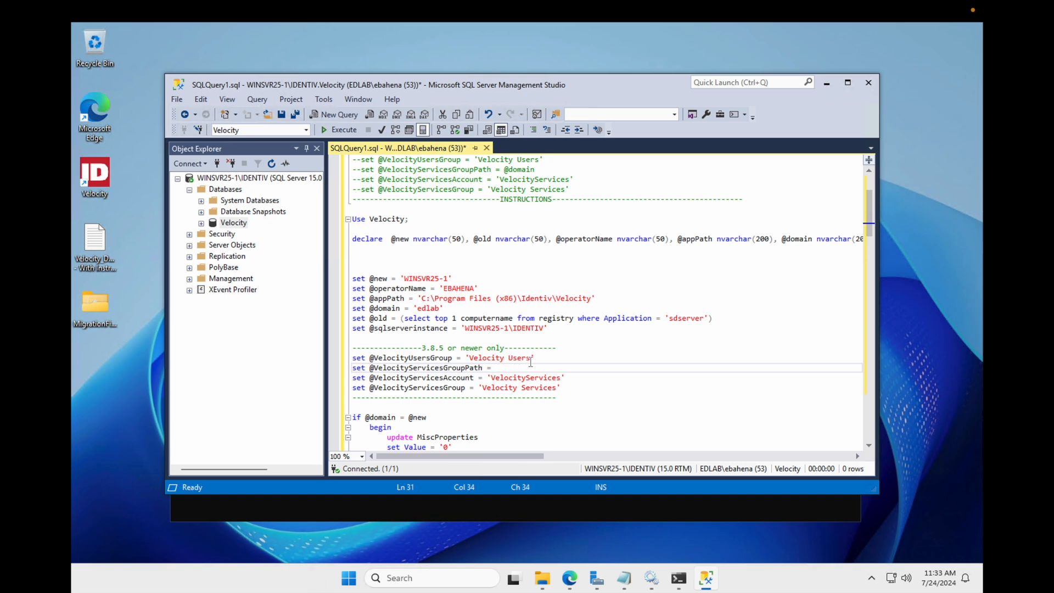
{"action": "key", "text": "ctrl+v"}
{"action": "left_click_drag", "start_coordinate": [561, 389], "coordinate": [367, 280]}
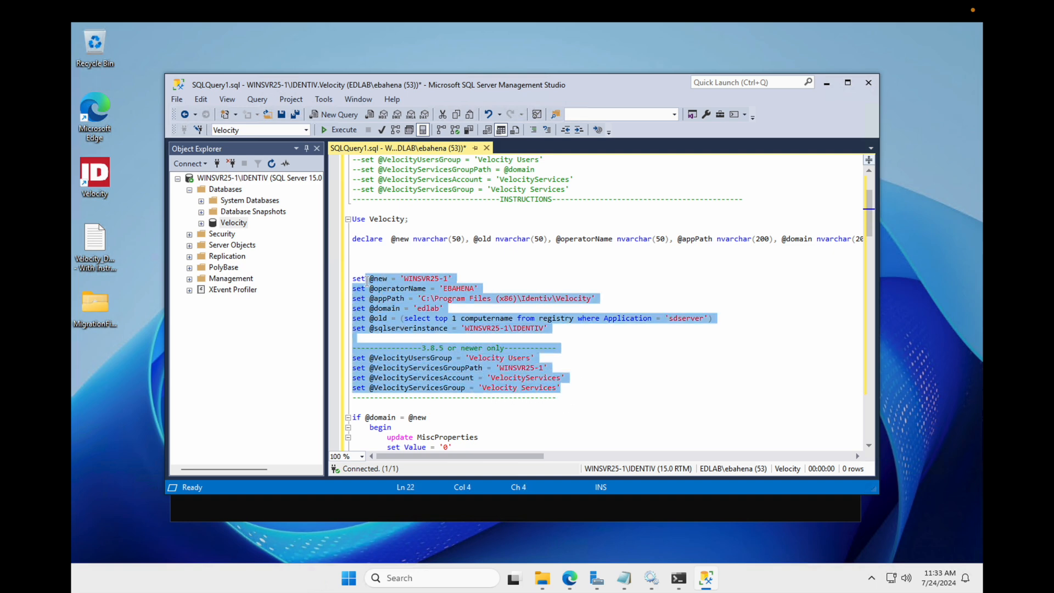
{"action": "left_click", "coordinate": [539, 281]}
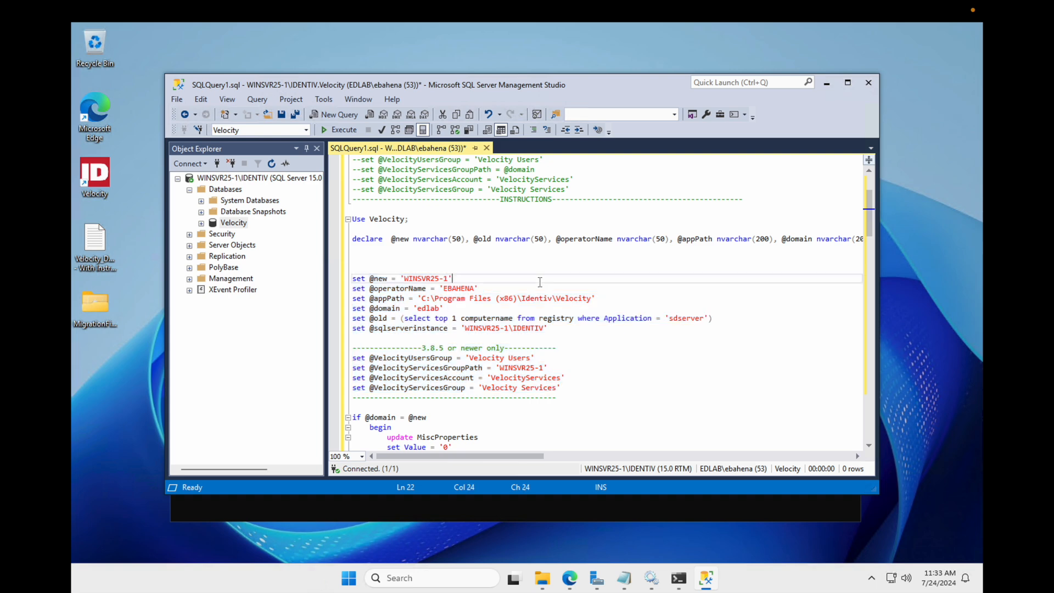
{"action": "left_click", "coordinate": [343, 132]}
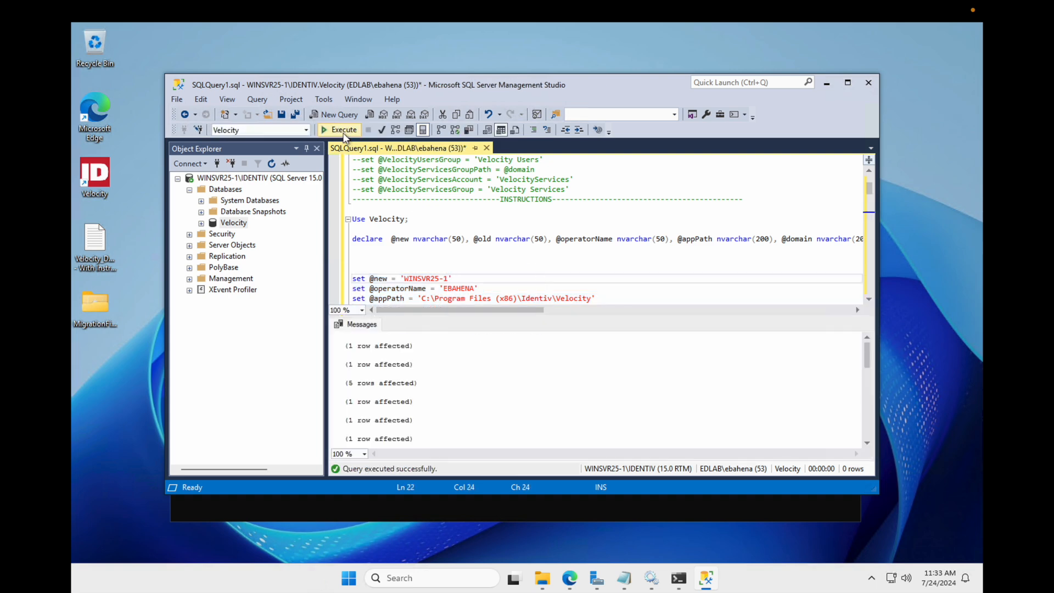